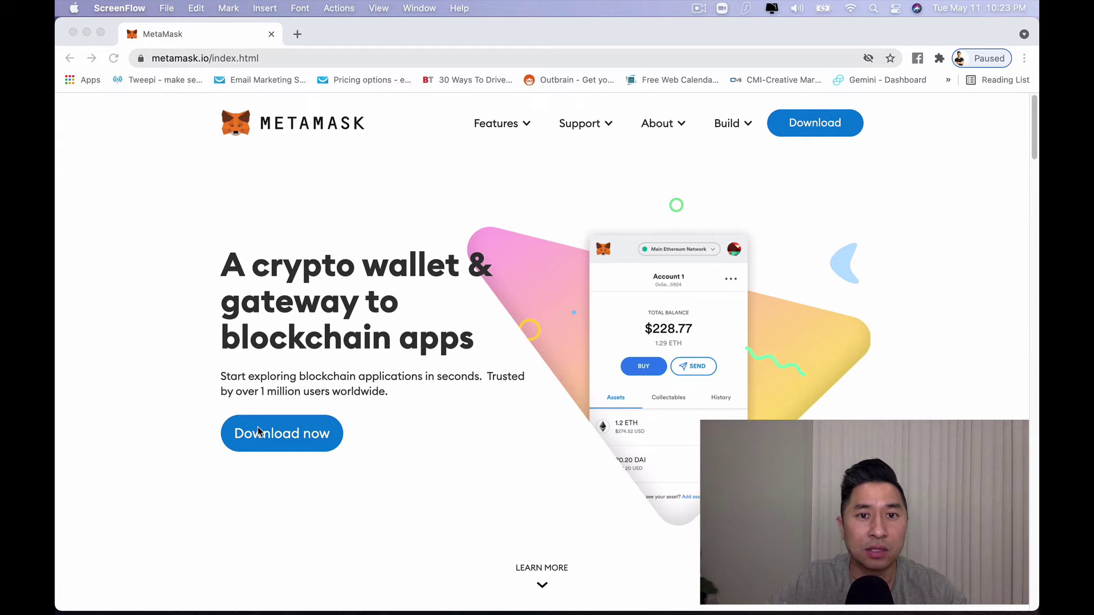
Step: From MetaMask's download page, follow Install MetaMask for Chrome to its Chrome Web Store listing
click(301, 438)
click(285, 438)
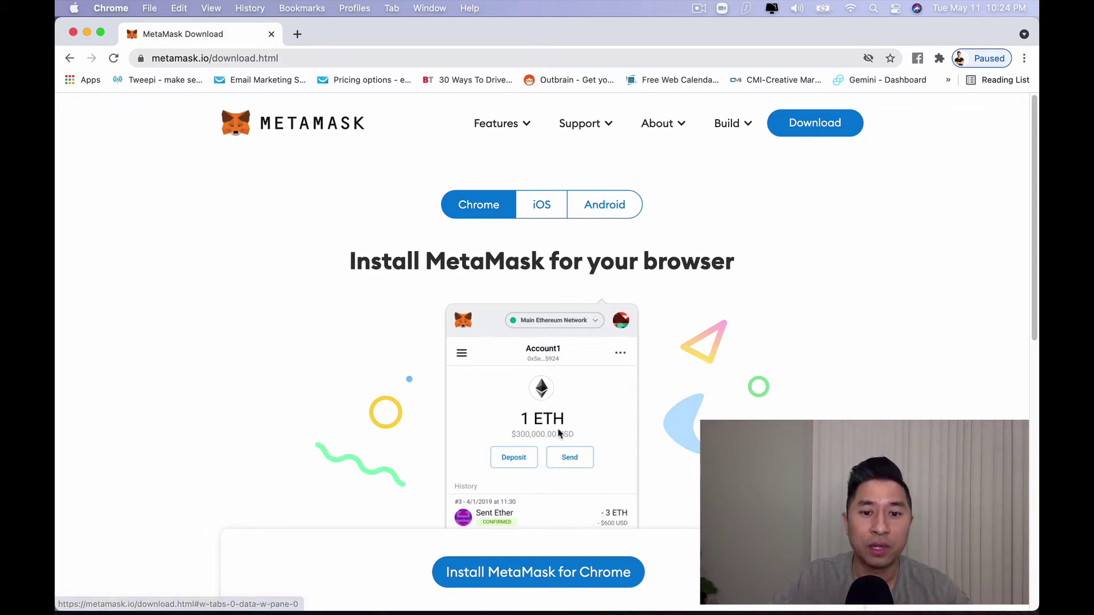
scroll(555, 424, down, 4)
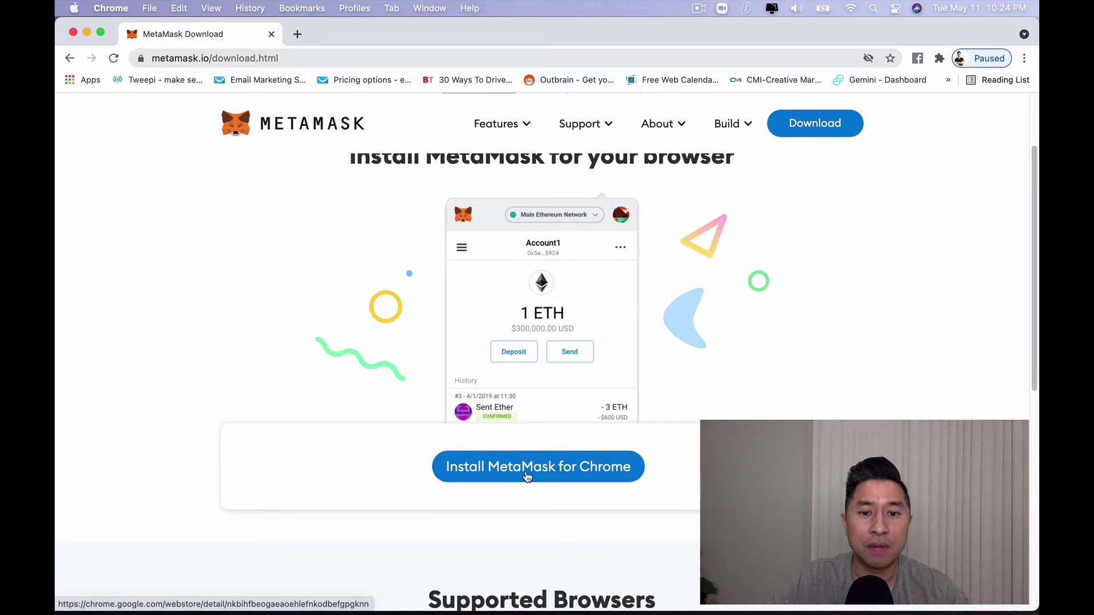
click(527, 477)
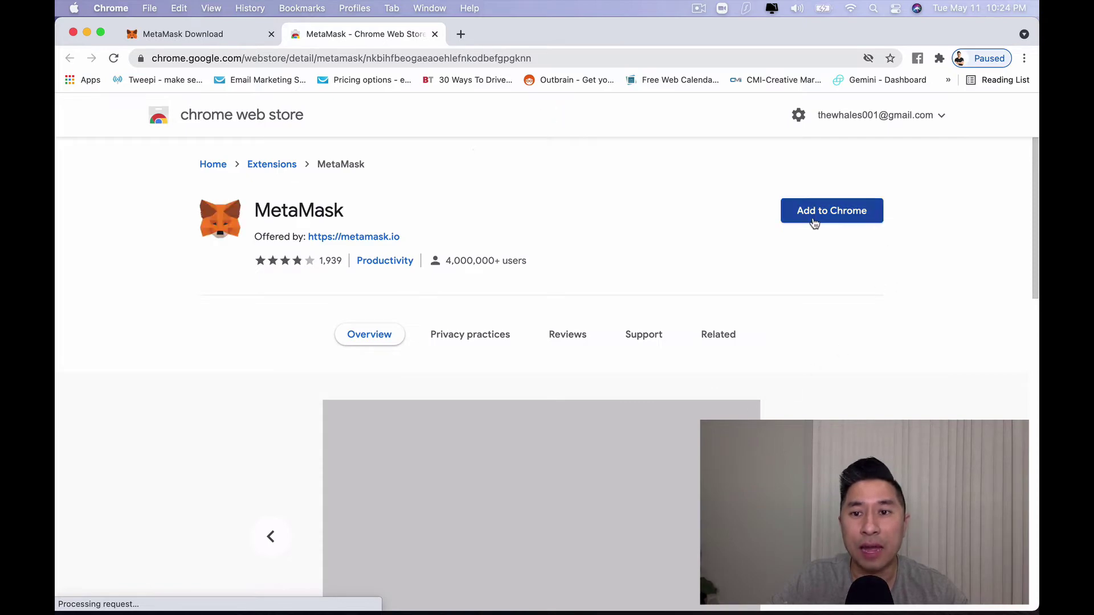
Step: Add the MetaMask extension to Chrome and approve its permissions
click(815, 223)
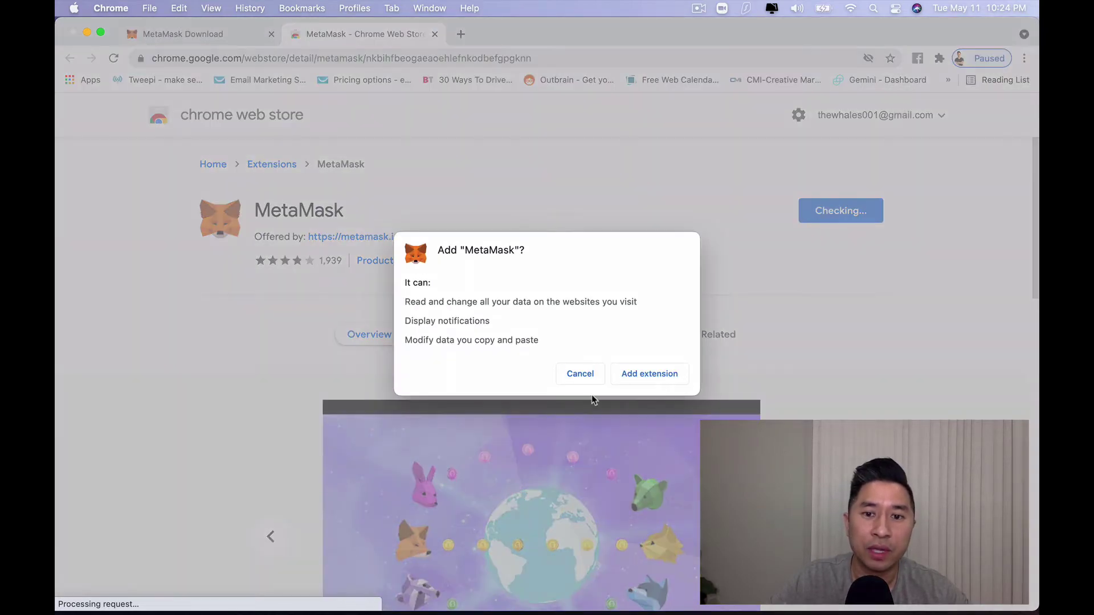
click(644, 377)
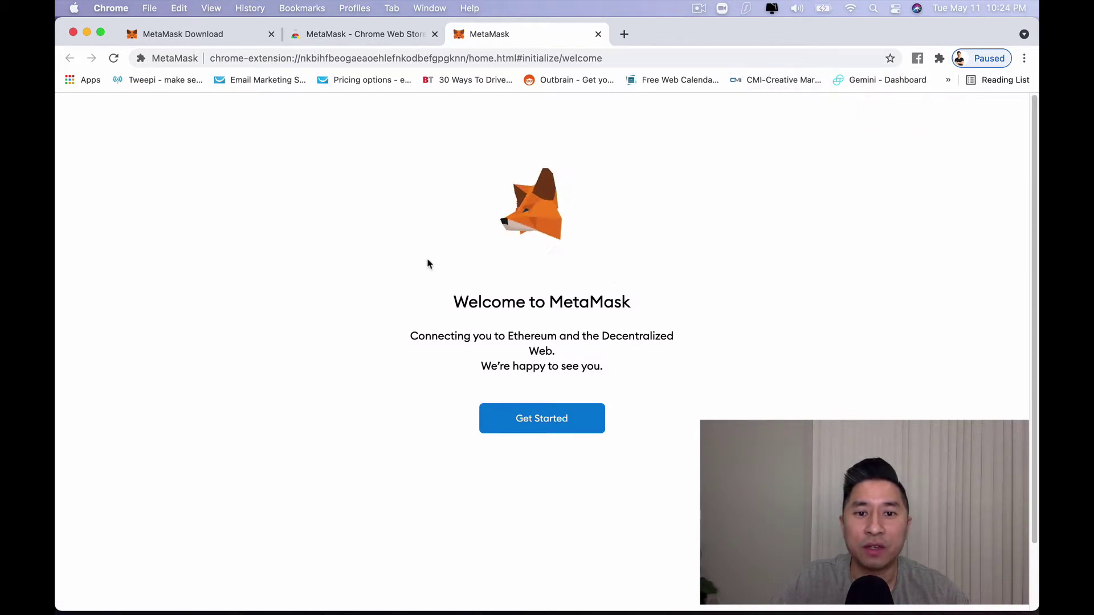
Step: Start MetaMask setup with Create a Wallet and decline sharing usage data
click(547, 419)
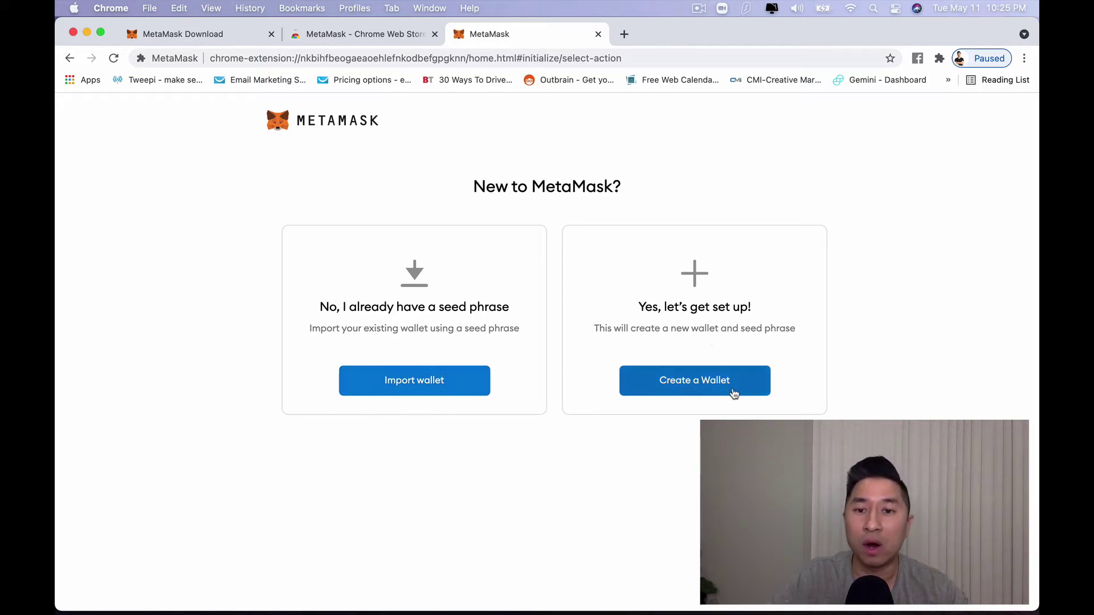
click(698, 385)
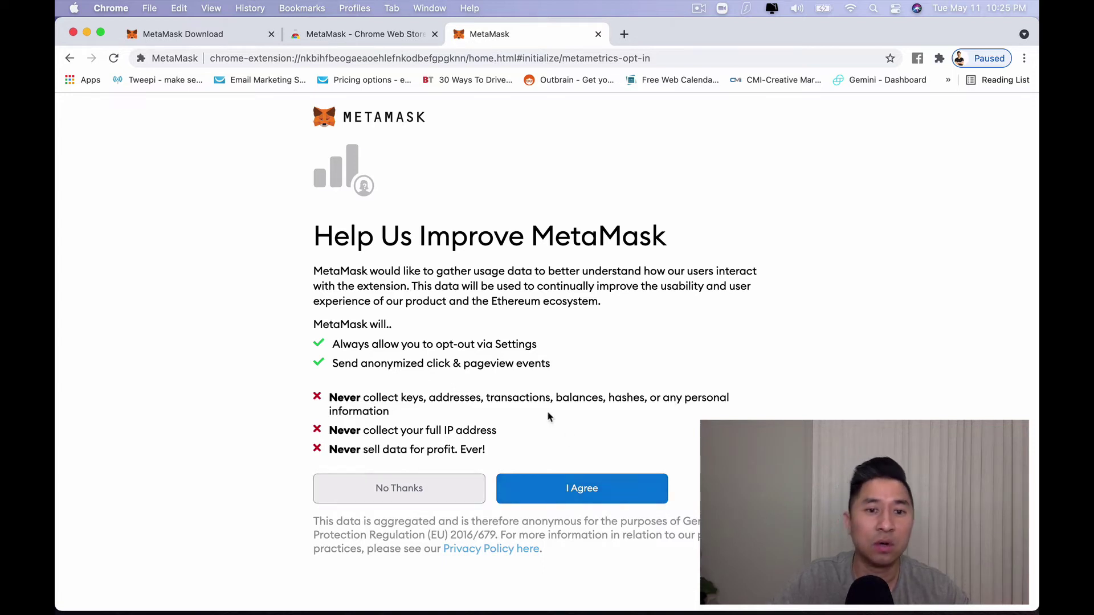
click(461, 495)
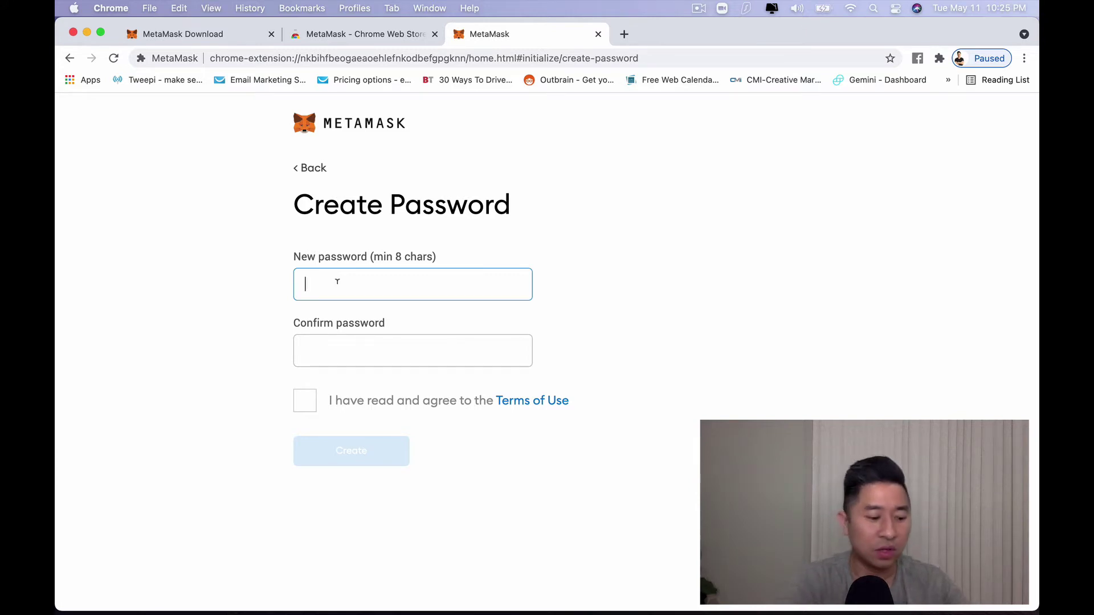
Step: Enter and confirm the wallet password, accept the Terms of Use, and create the wallet
key(super+v)
key(Tab)
key(super+v)
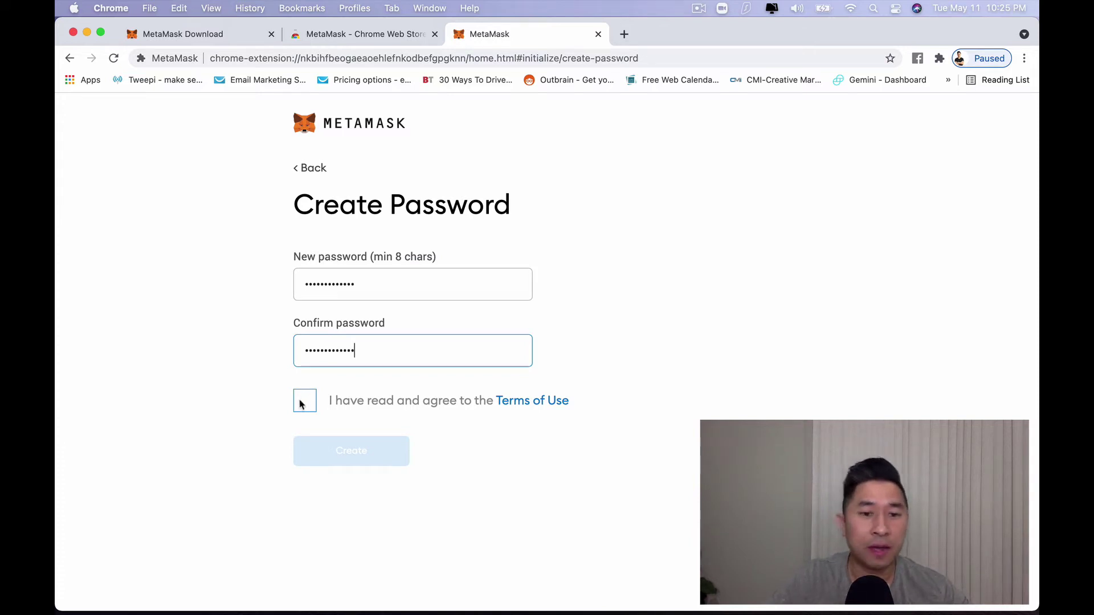
click(301, 404)
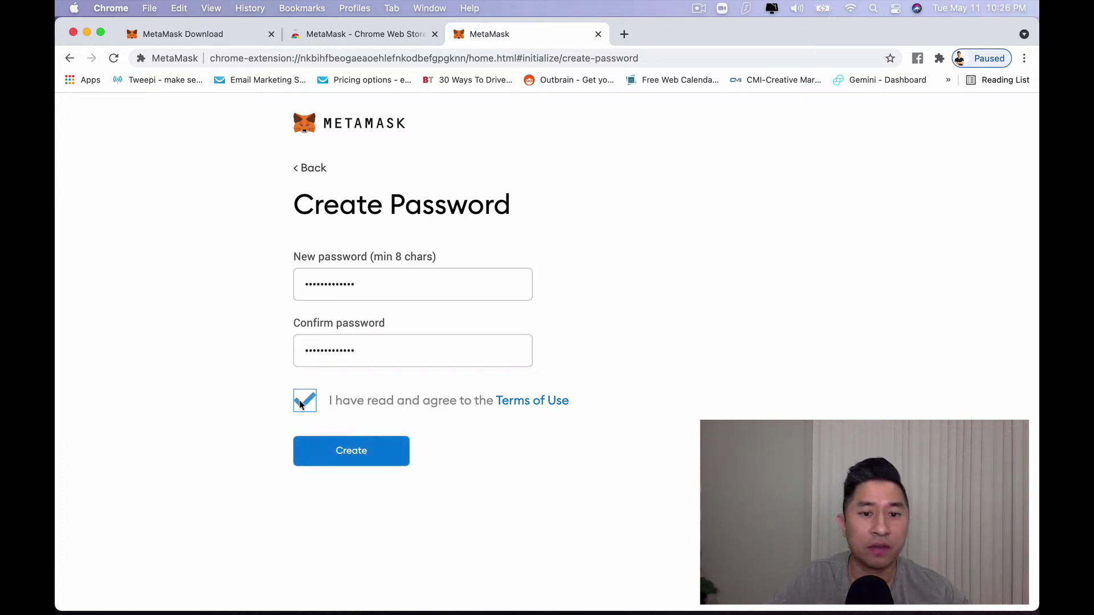
click(350, 455)
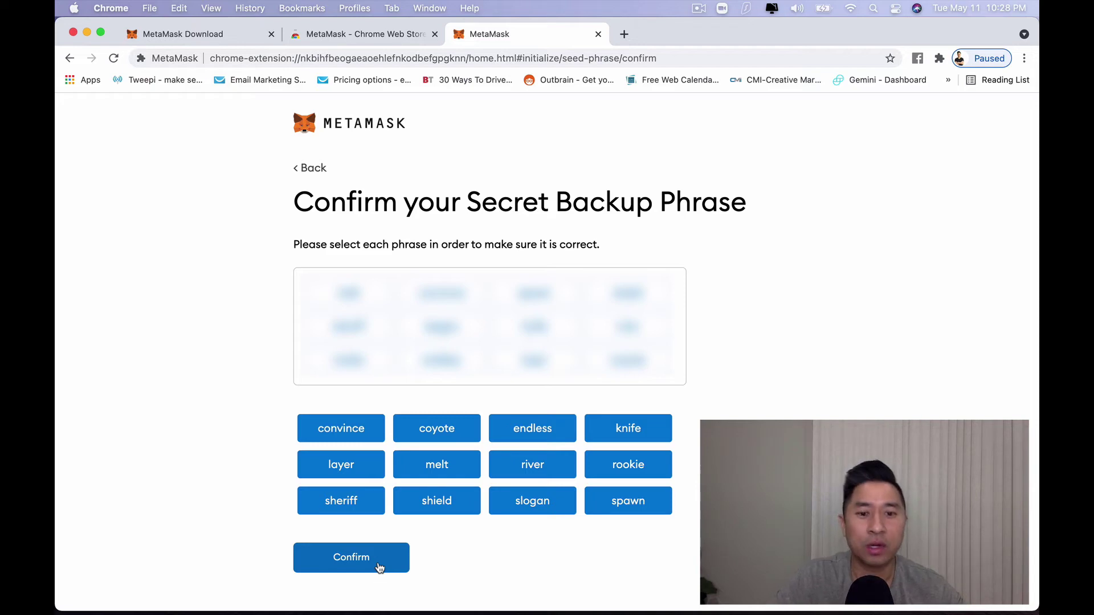
Step: Confirm the secret backup phrase, then finish with All Done on the Congratulations page
click(379, 566)
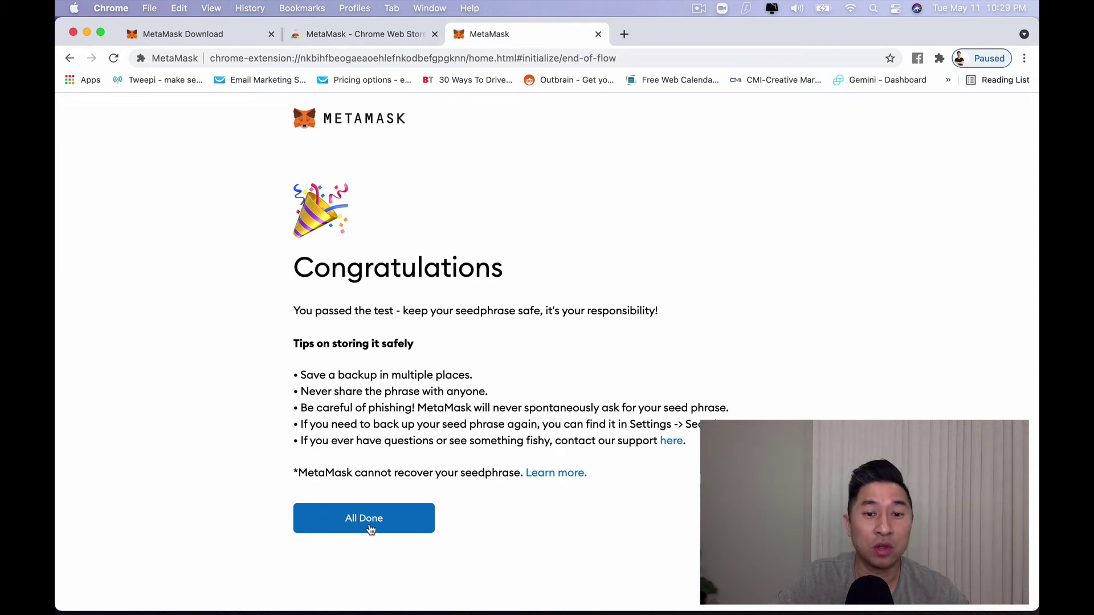
click(369, 527)
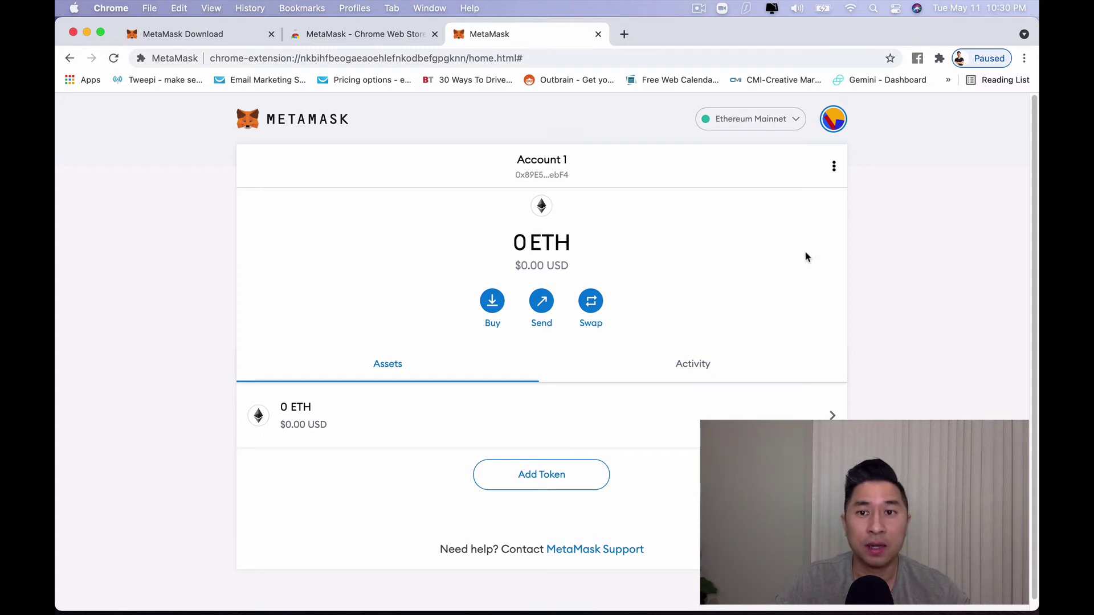
click(775, 126)
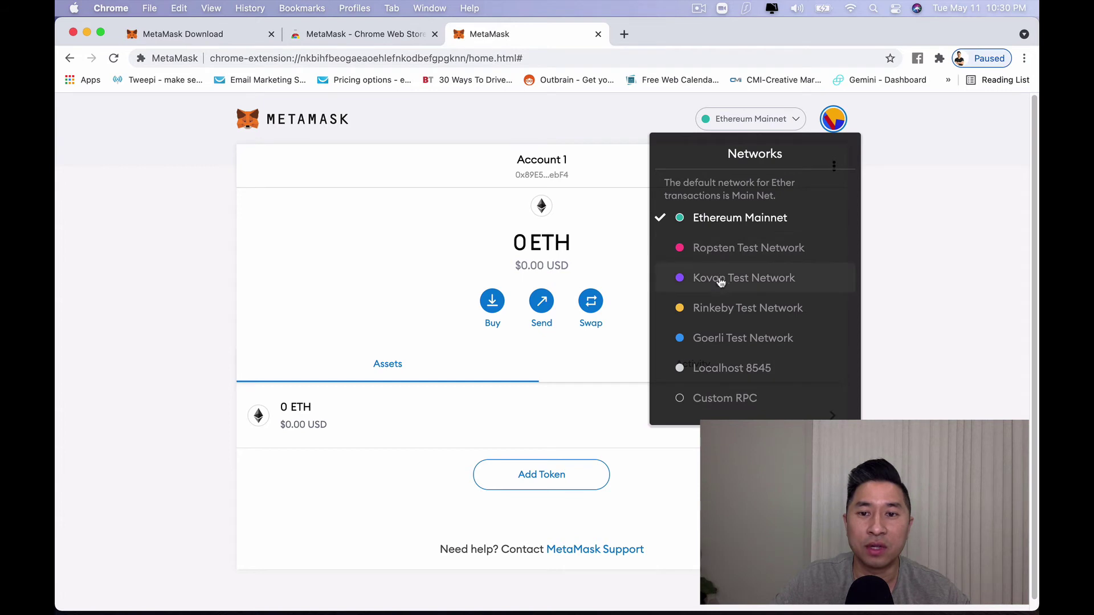
click(711, 401)
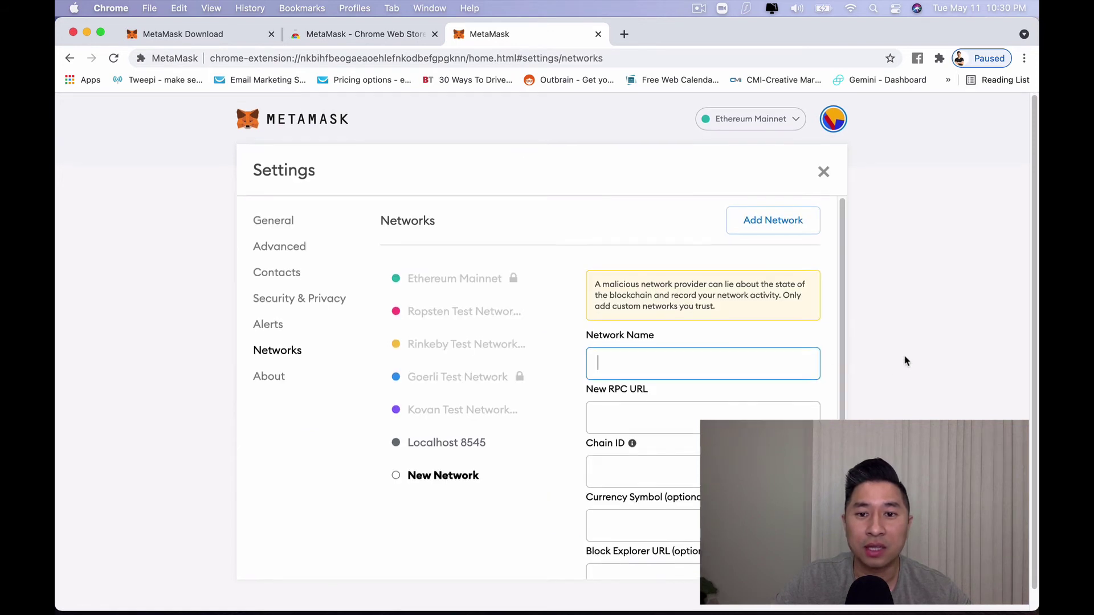
click(872, 364)
scroll(821, 330, down, 2)
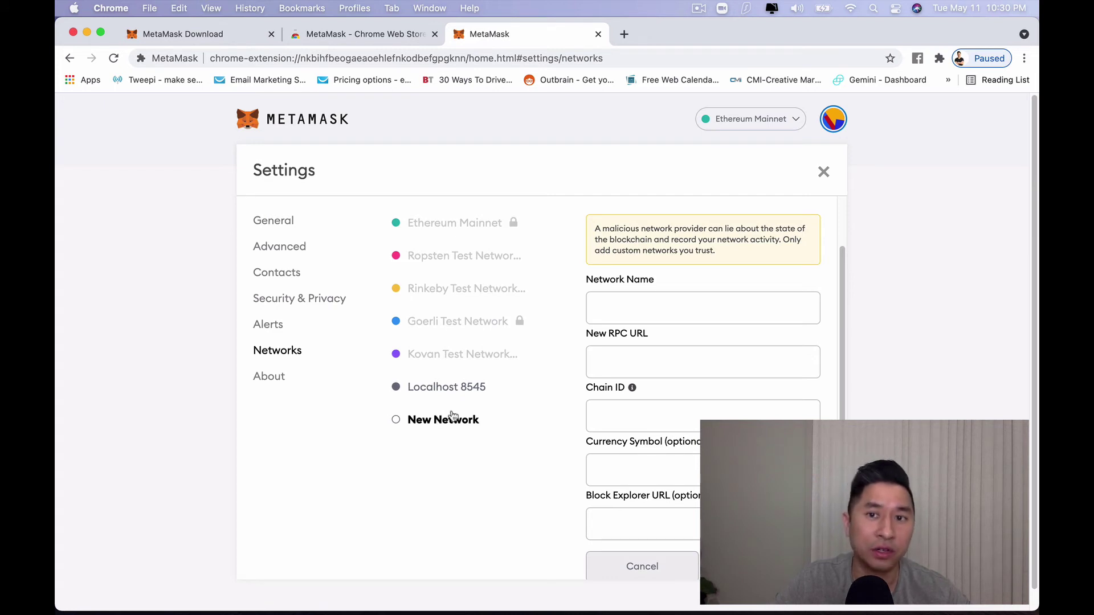
click(823, 172)
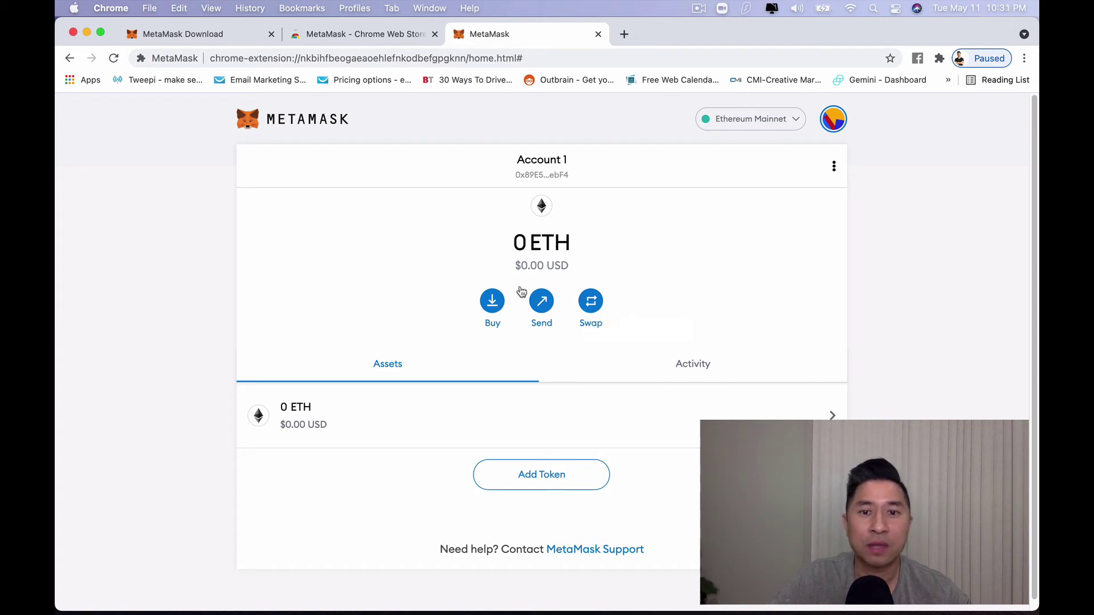
Step: Close the Buy Ether options and copy Account 1's address to the clipboard
click(500, 310)
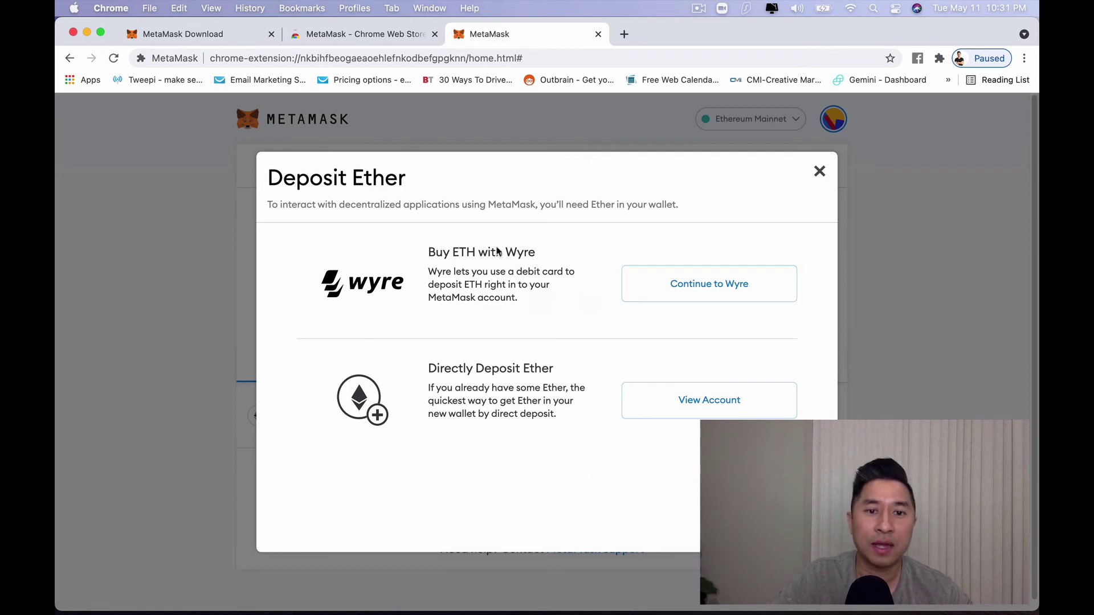
click(819, 171)
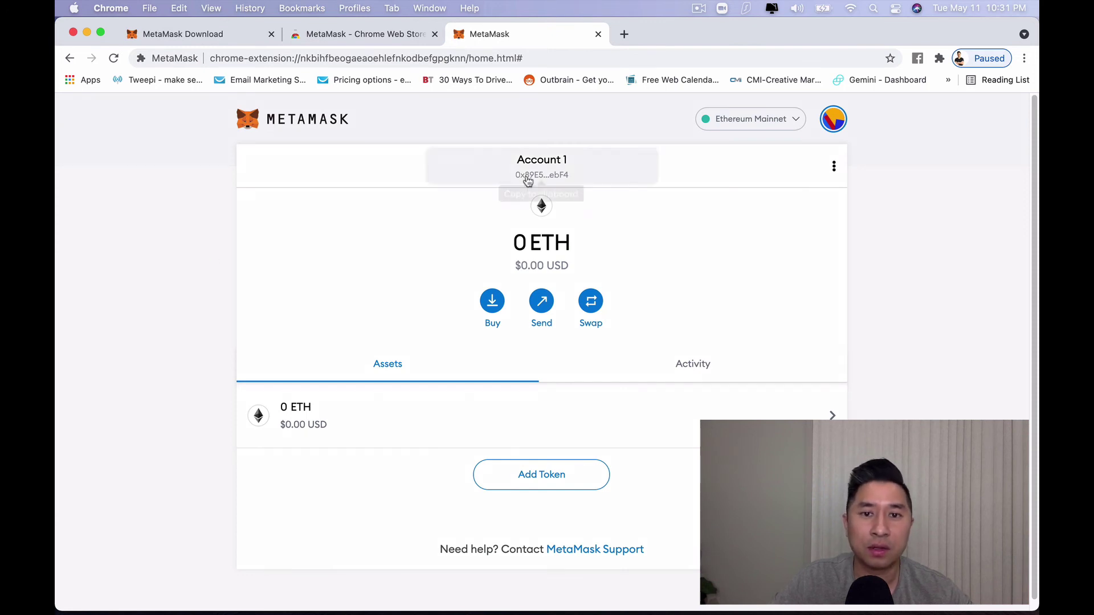
click(566, 178)
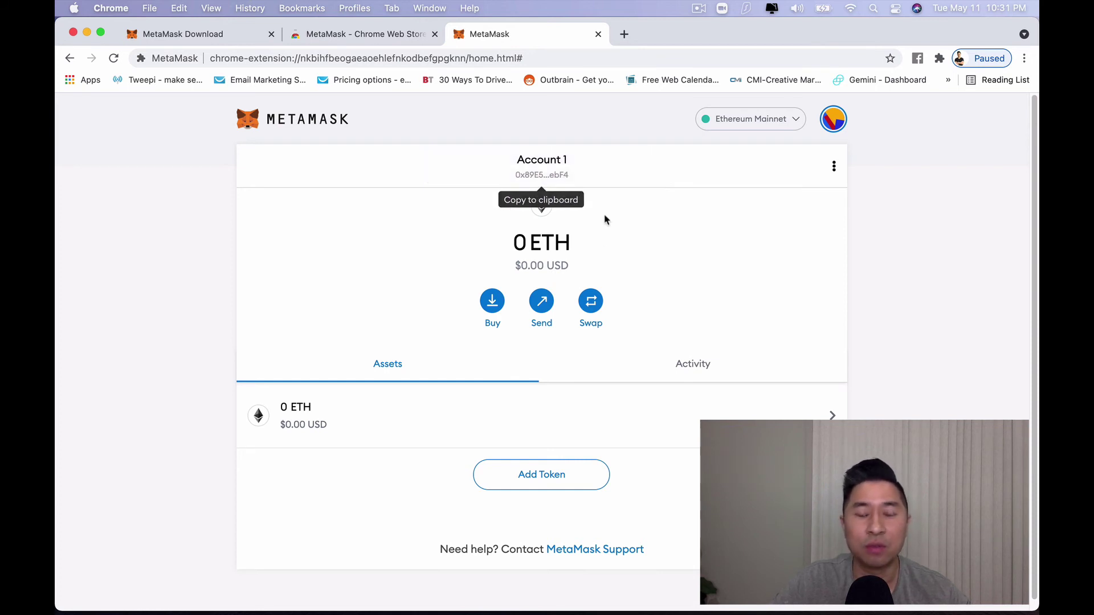
Step: Open and cancel the Send screen, then open the Swap screen
click(547, 308)
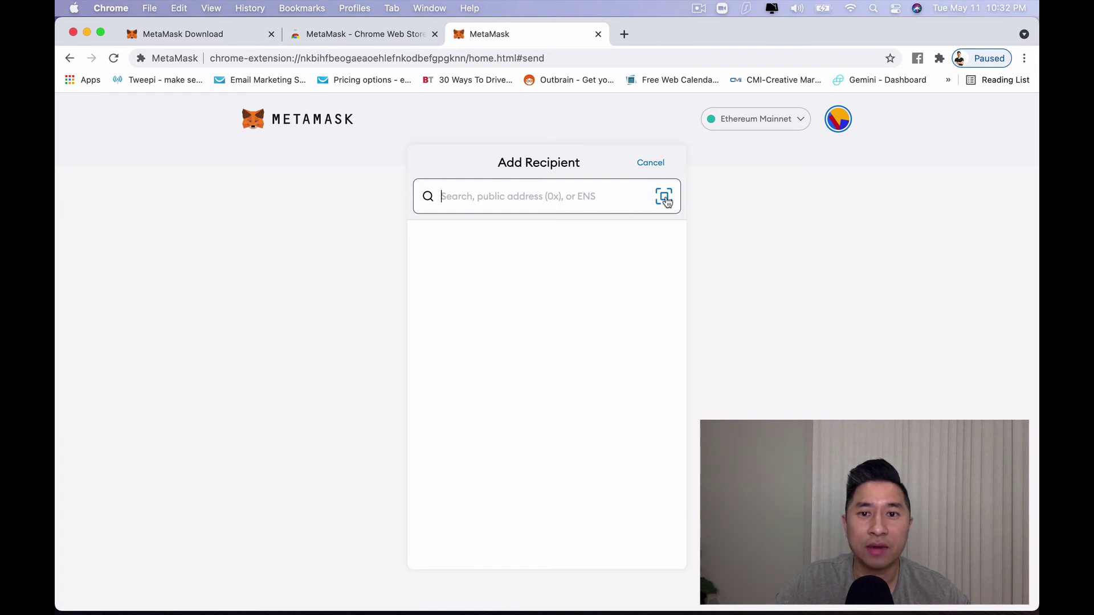
click(653, 165)
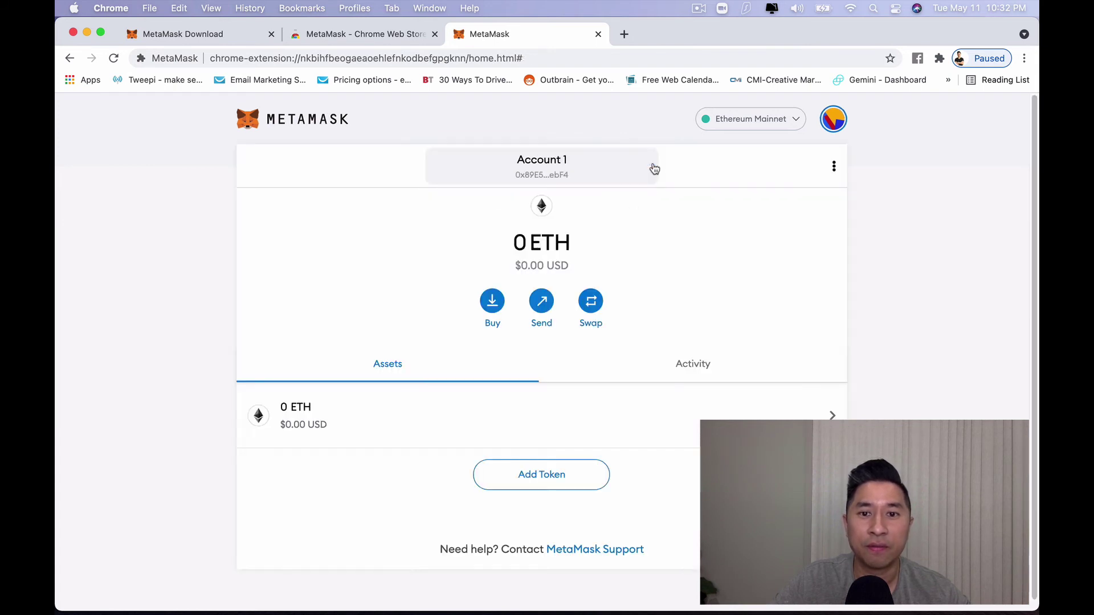
click(593, 302)
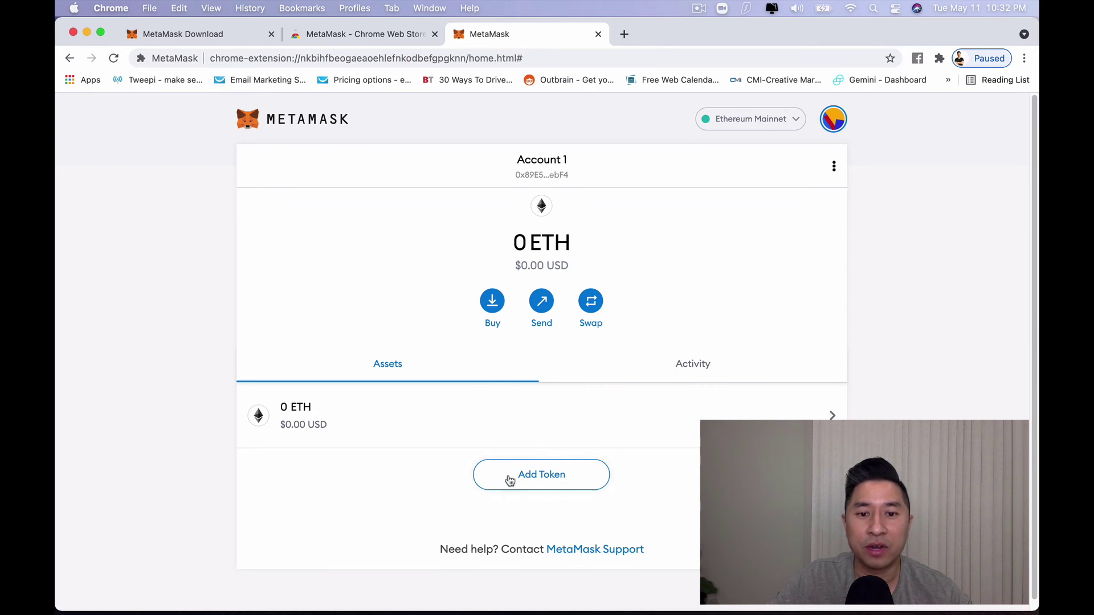
Step: Search 'usdt' in Add Token, select Tether USD, and add it to the wallet
click(531, 486)
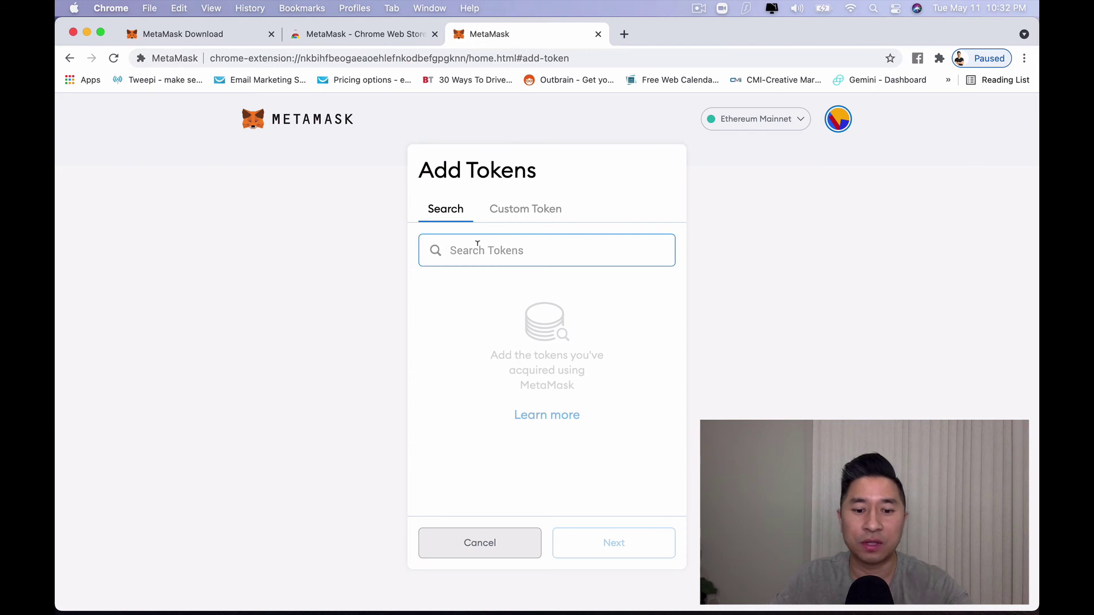
text(usdt)
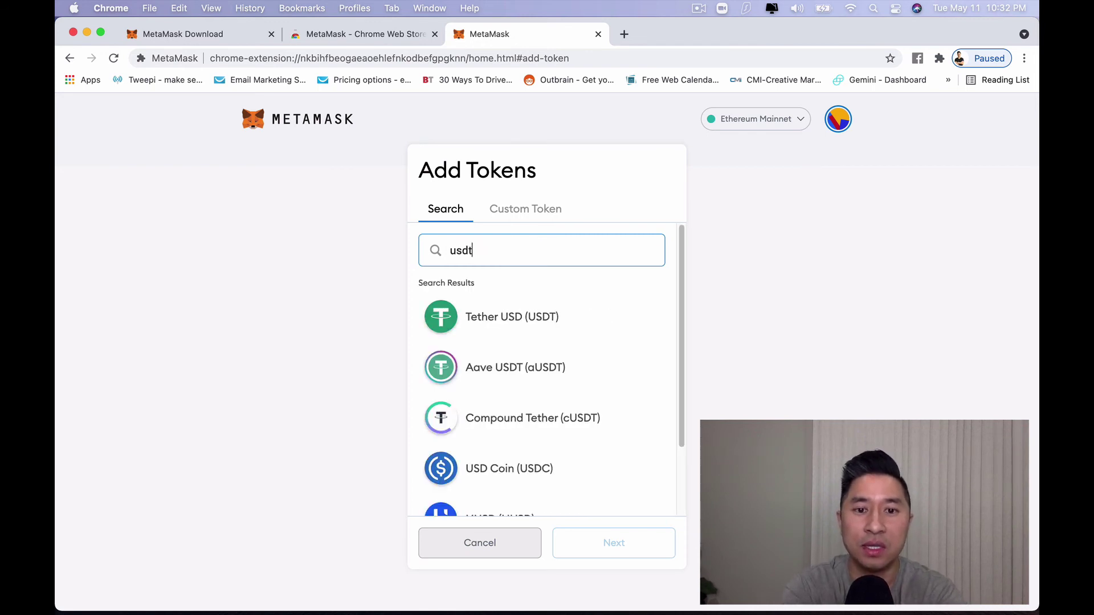
click(513, 315)
click(584, 543)
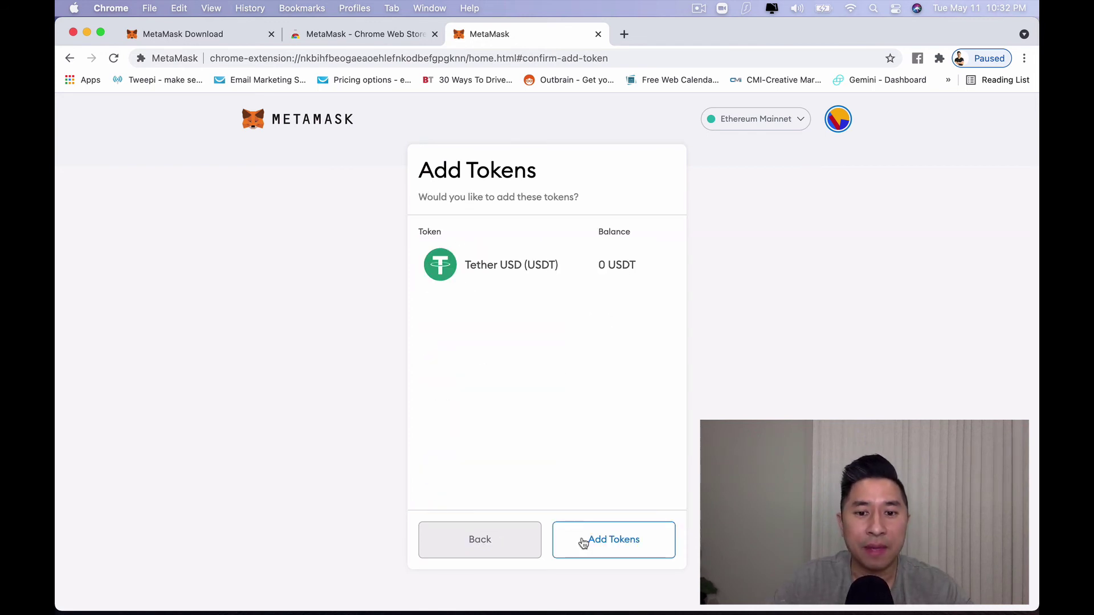
click(583, 543)
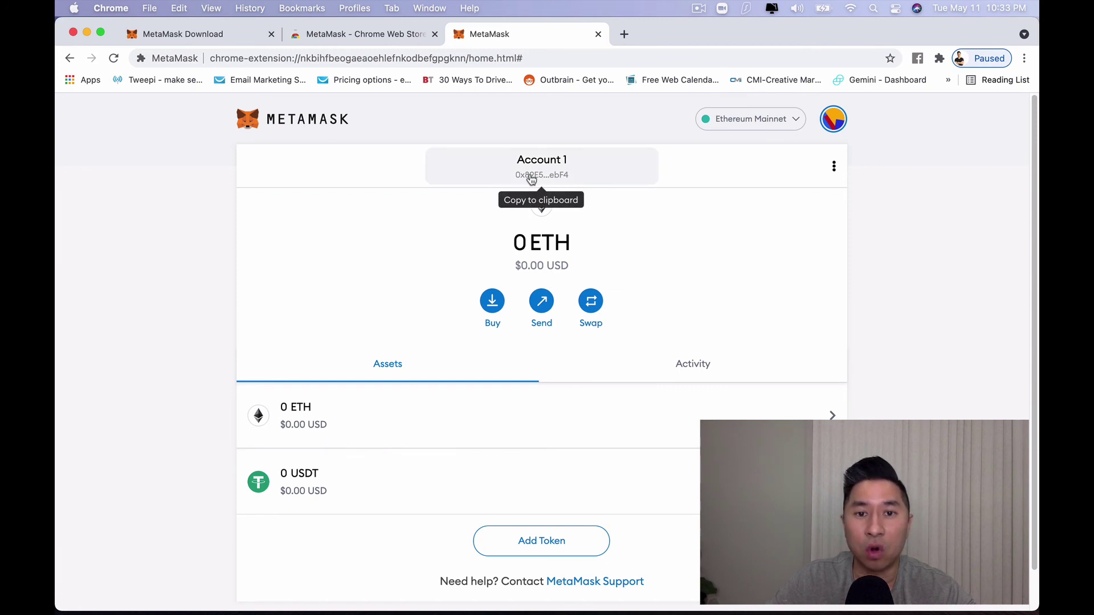
click(835, 171)
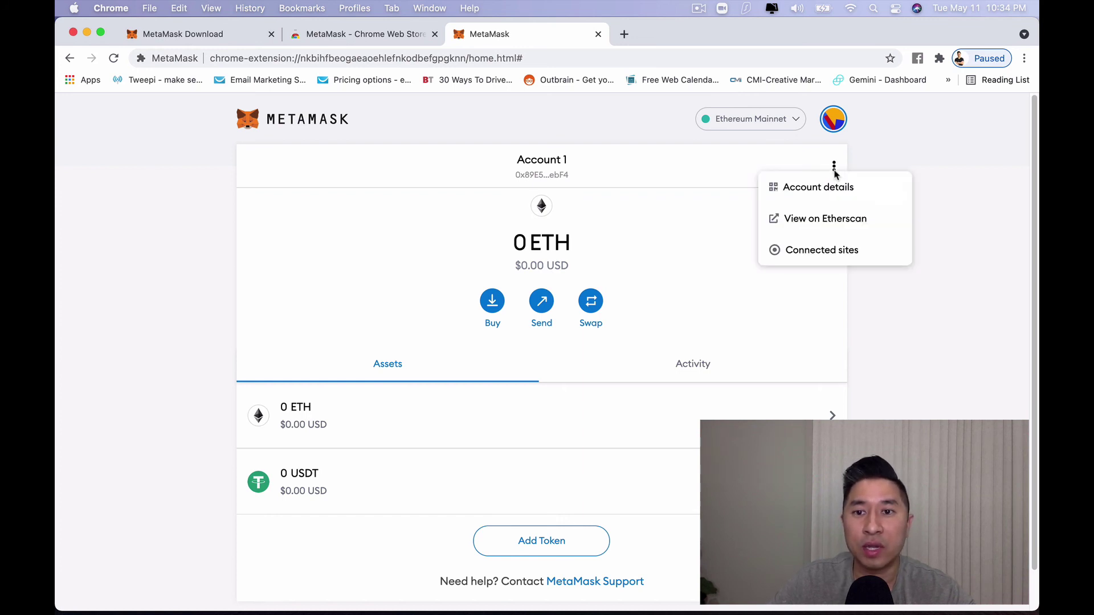
click(812, 190)
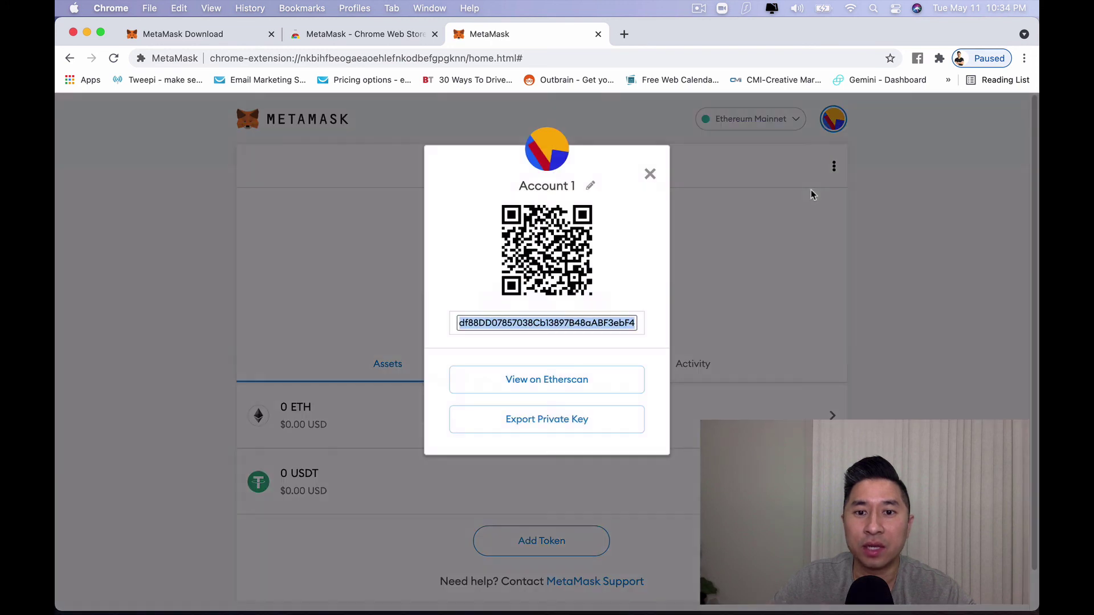
click(550, 430)
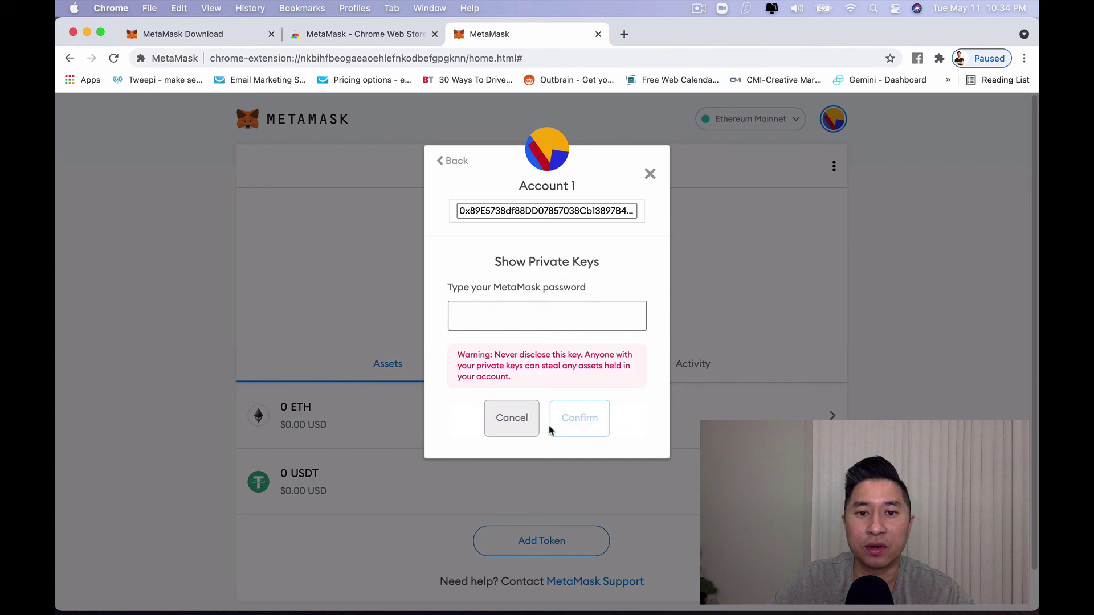
click(352, 276)
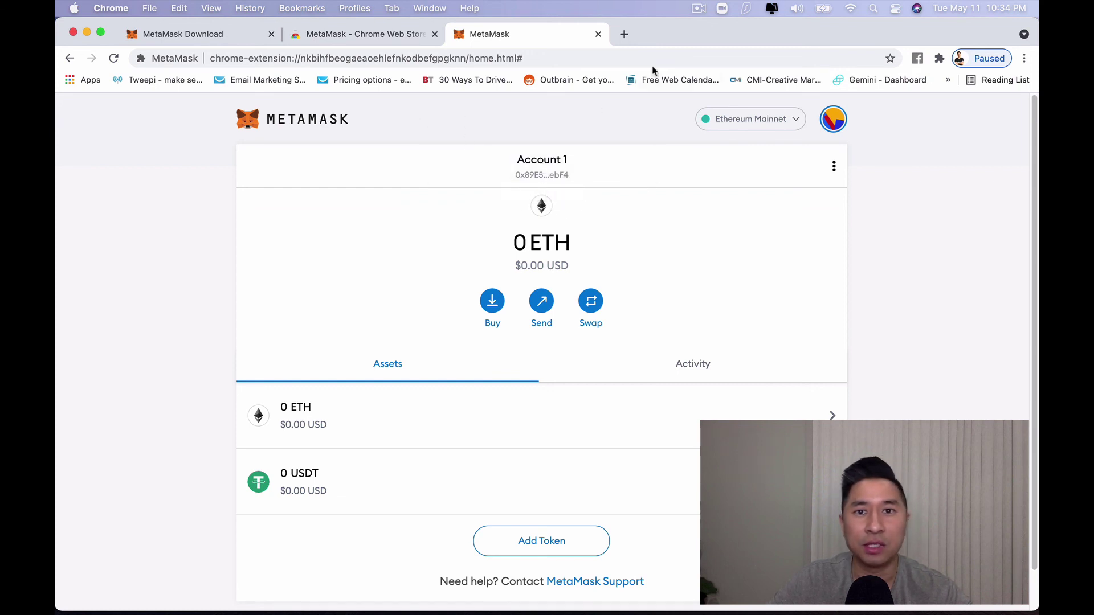
Step: Open uniswap.org in a new tab, launch the app, and connect MetaMask using Account 1
click(624, 34)
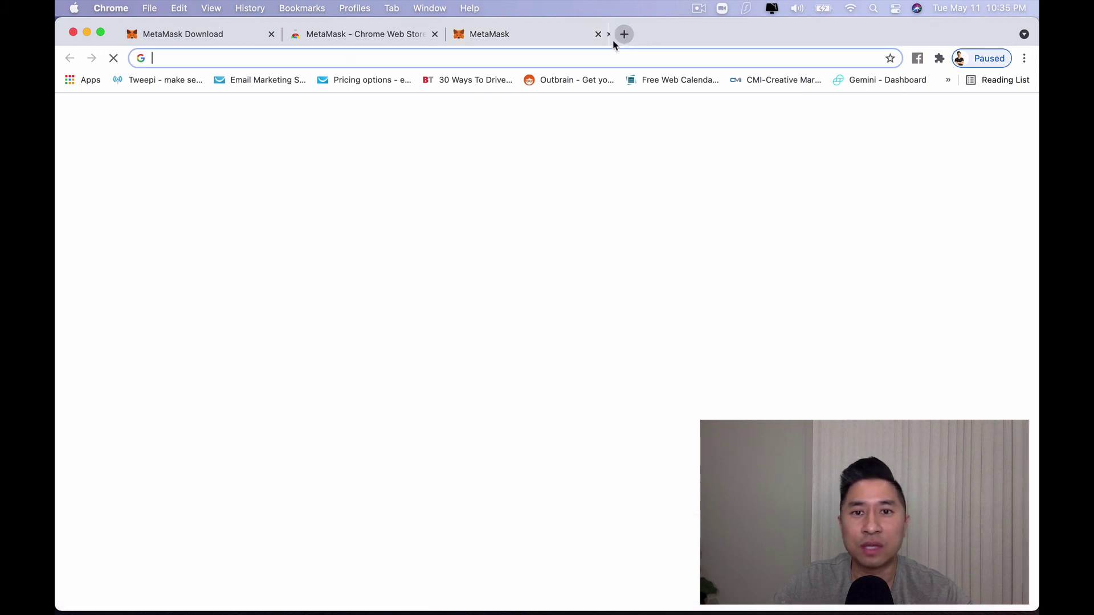
click(576, 58)
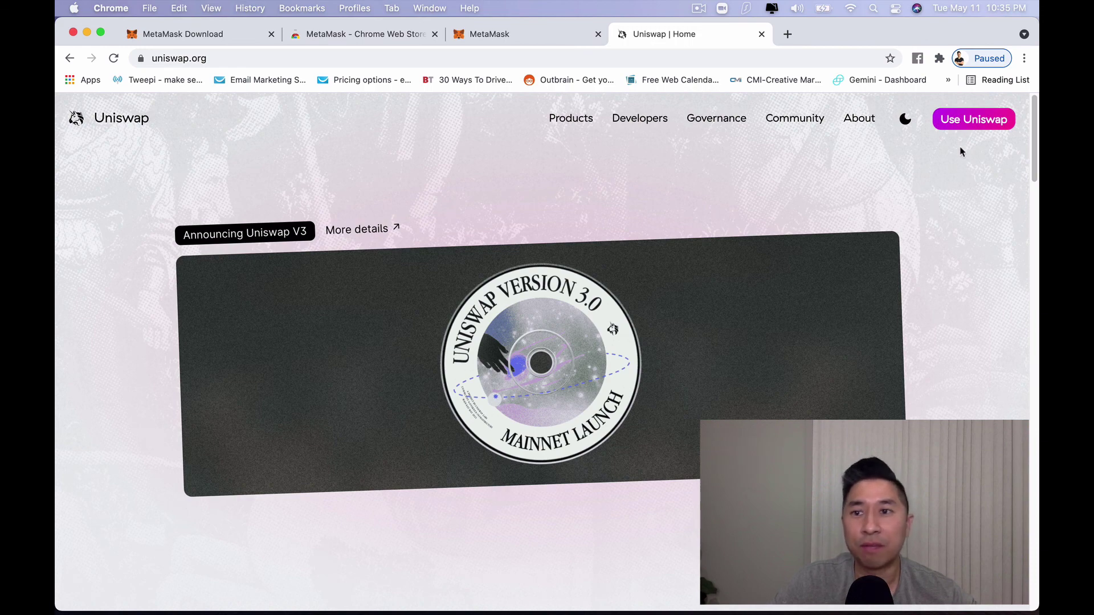
click(966, 123)
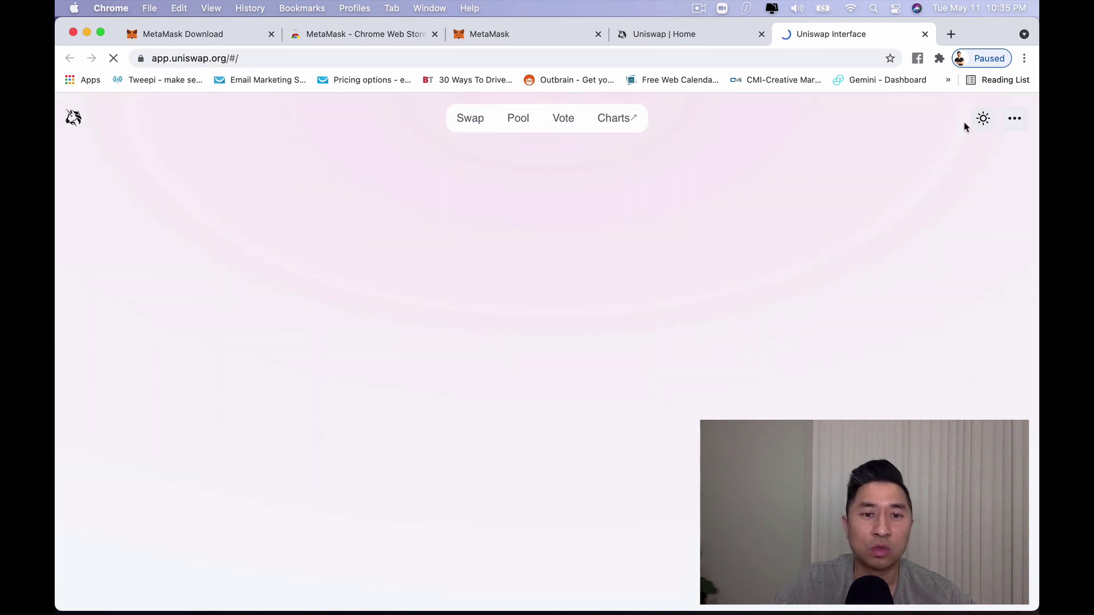
click(896, 121)
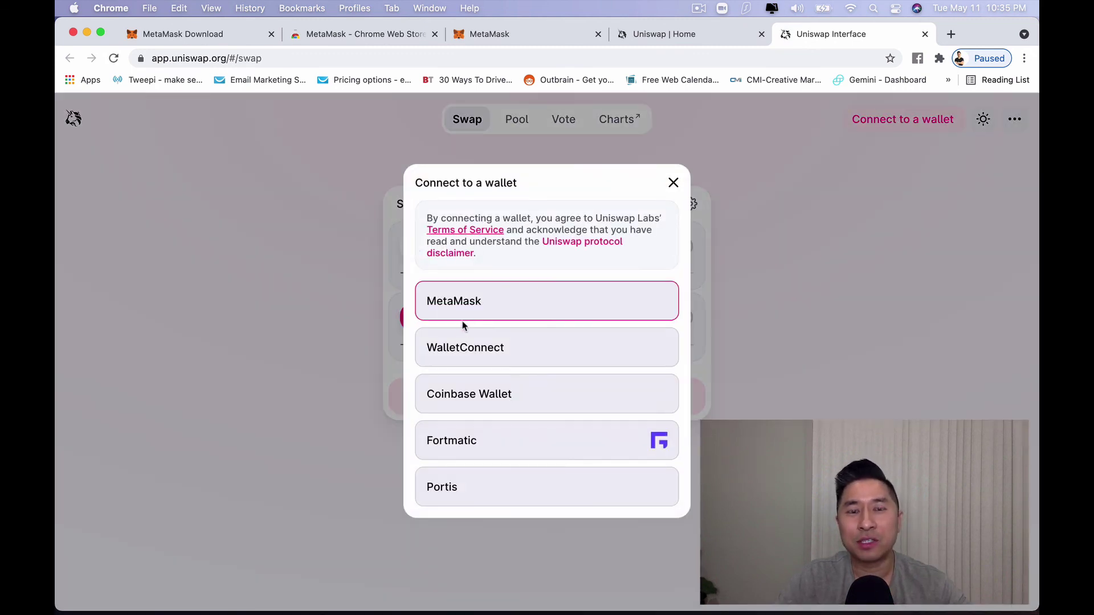
click(480, 301)
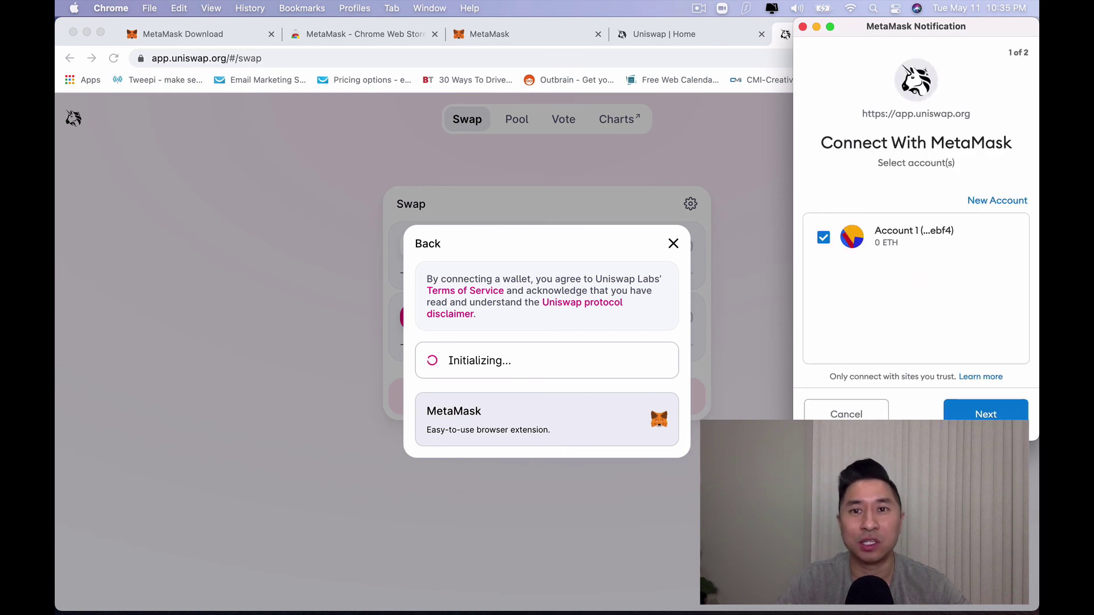
click(986, 414)
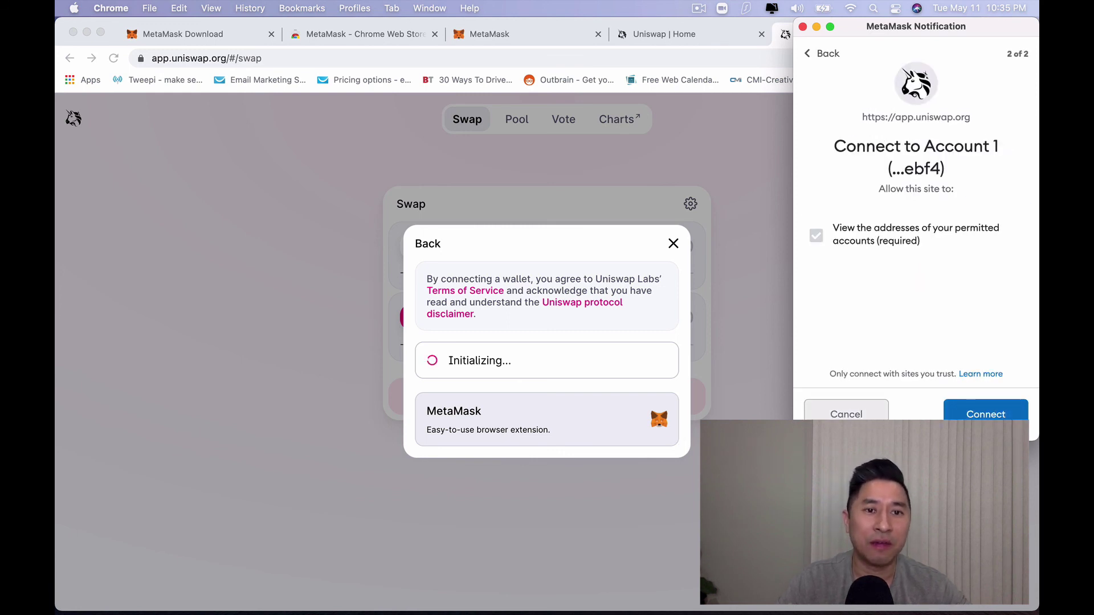